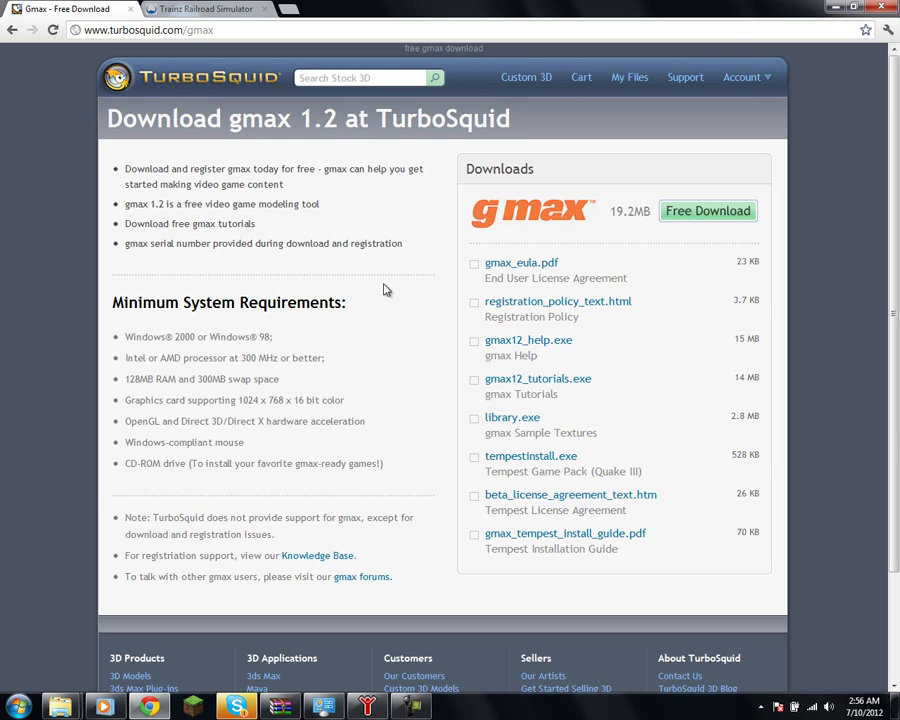
- Switch to the Trainz content creation page and examine the Trainz Content Creation Pack download entry
click(190, 10)
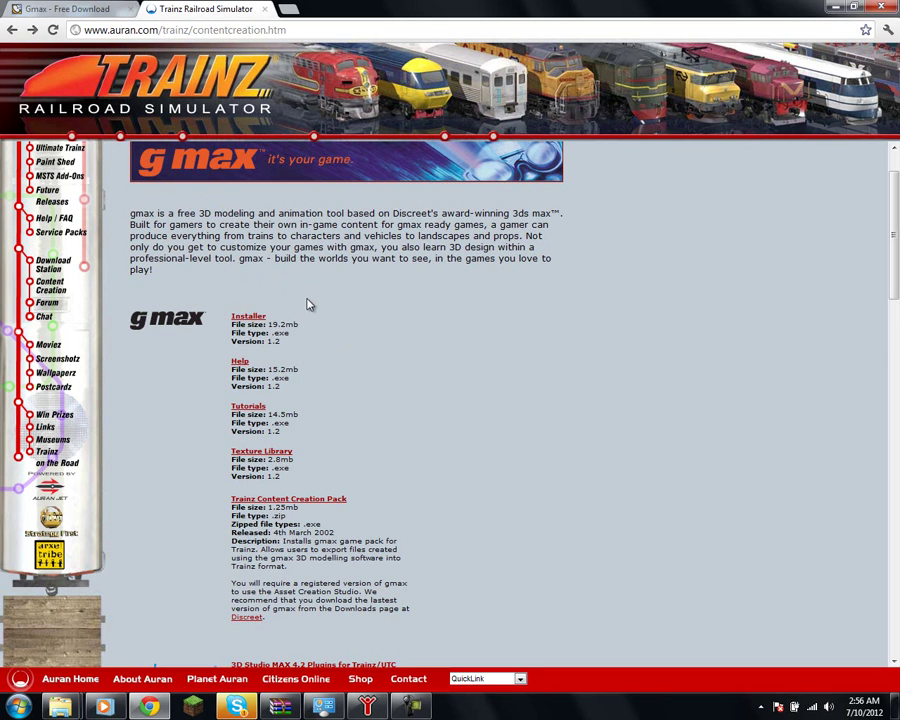
drag(294, 488, 396, 597)
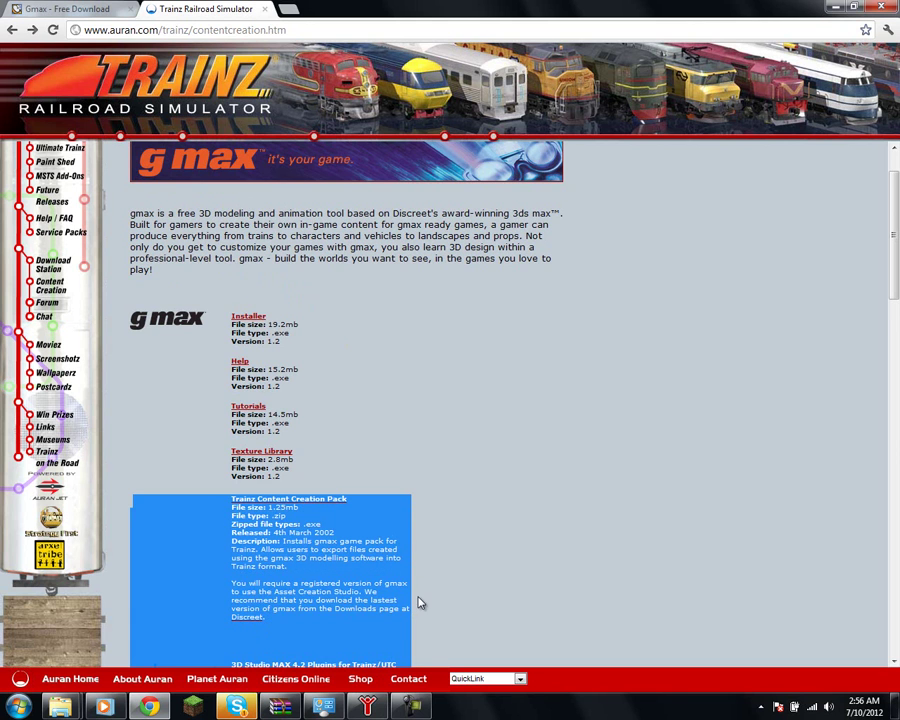
click(429, 560)
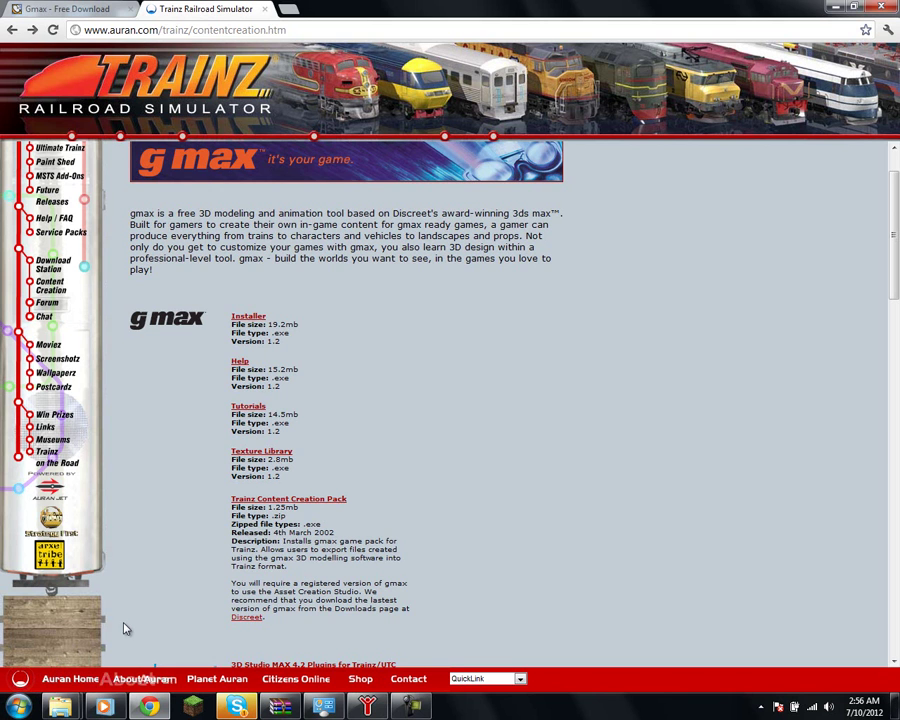
- Open the folder C:\gmax\gamepacks\Trainz\Plugins in the file explorer
click(6, 710)
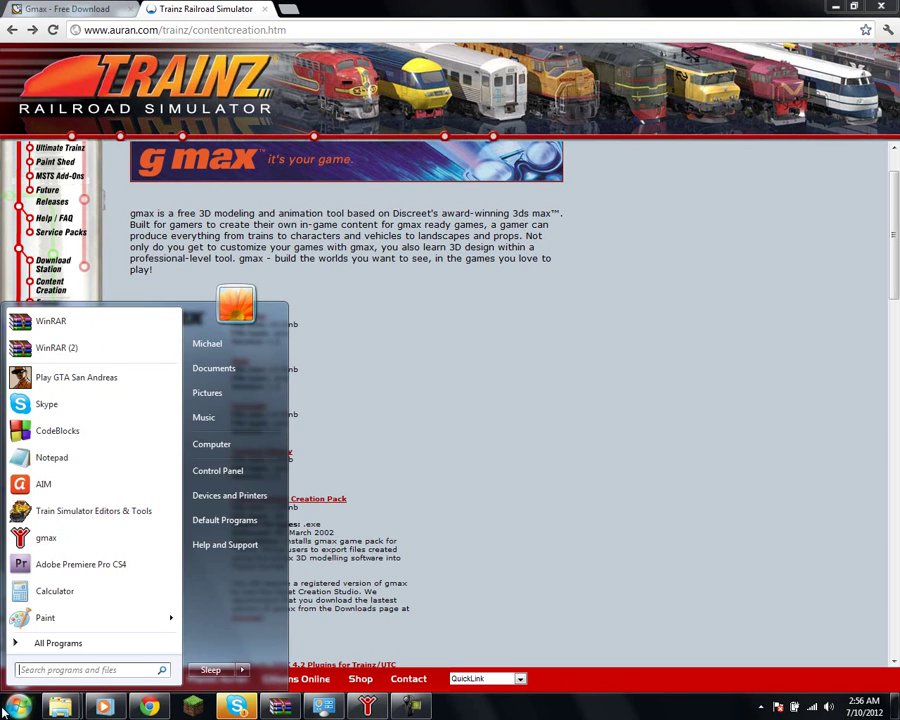
click(221, 444)
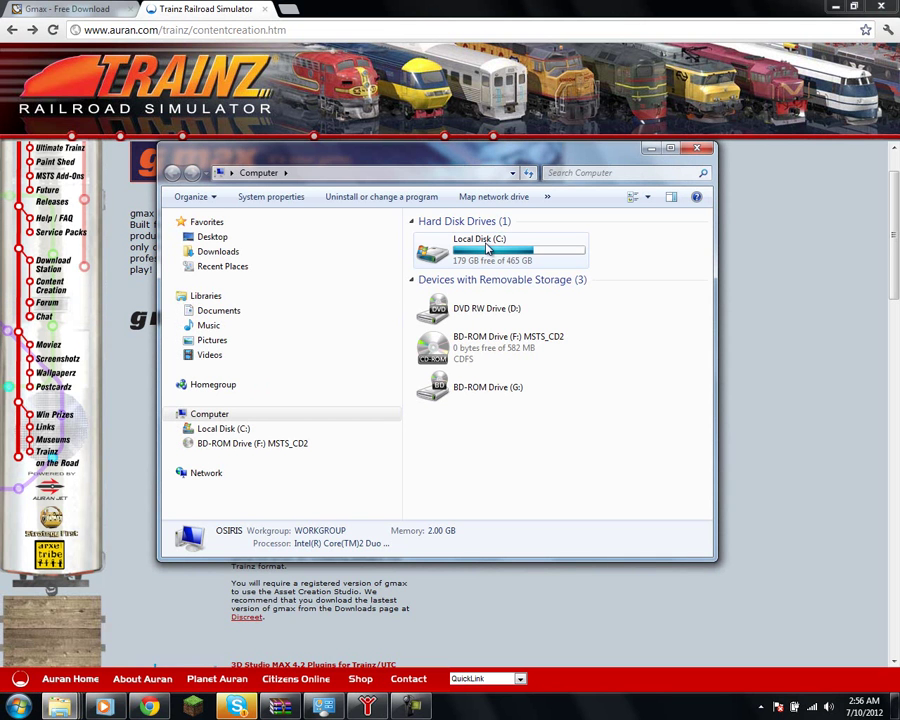
click(479, 252)
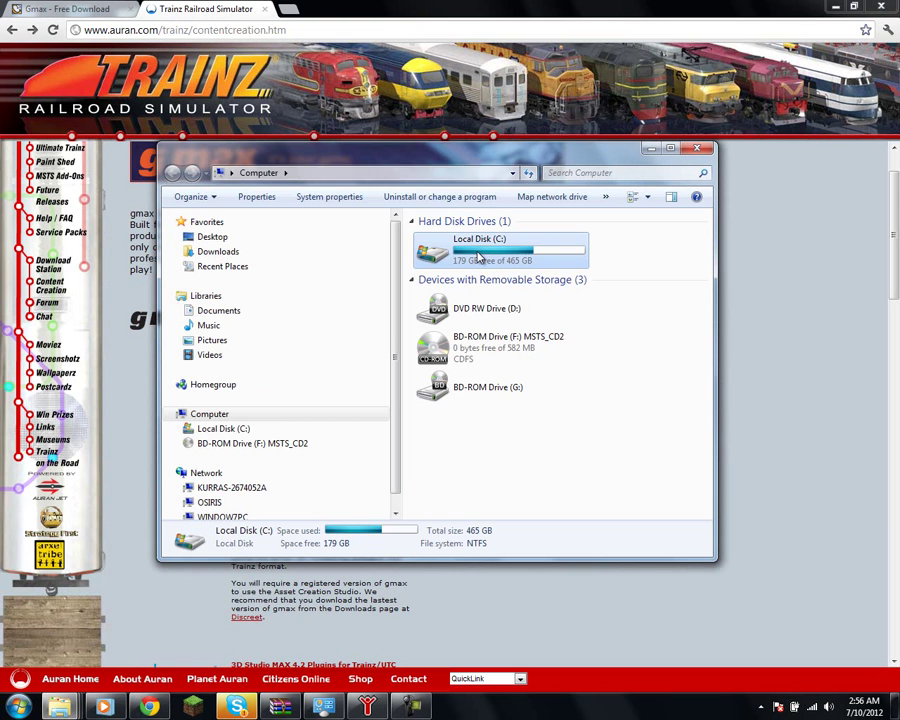
drag(285, 174, 556, 199)
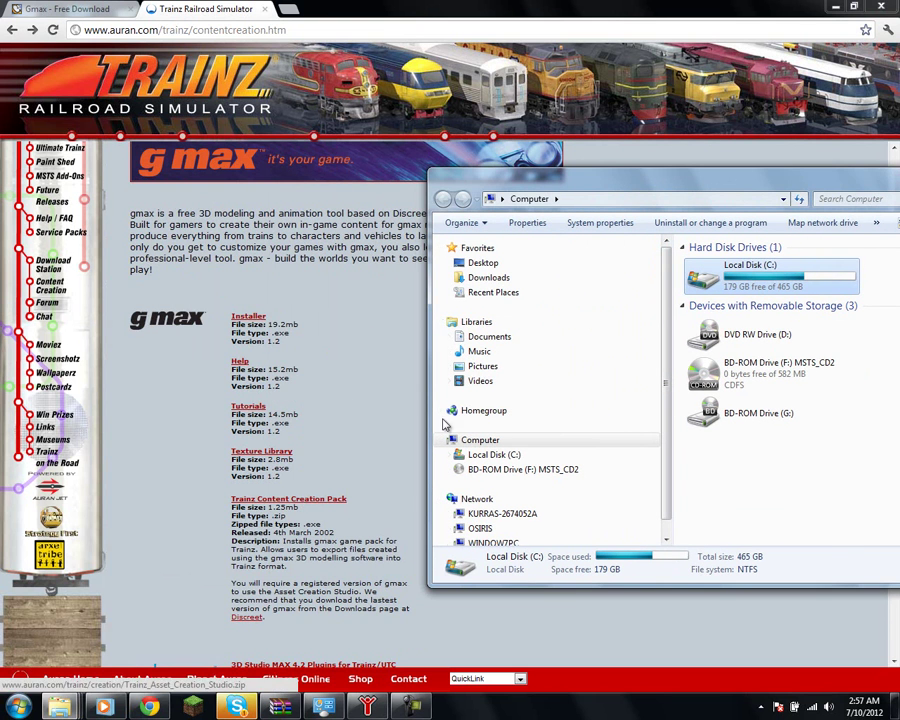
drag(721, 184, 515, 154)
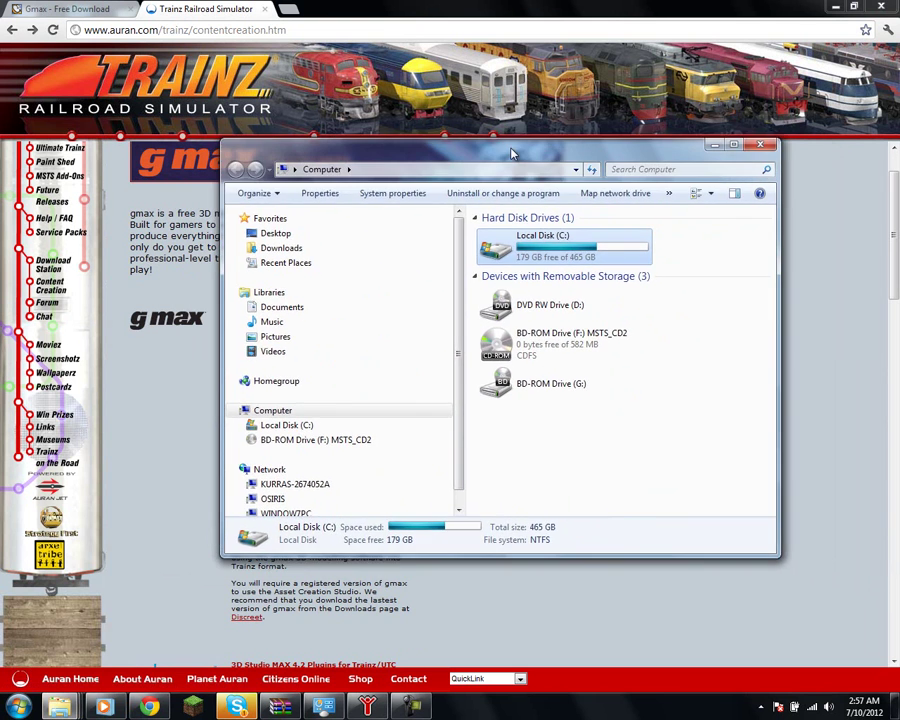
double_click(538, 256)
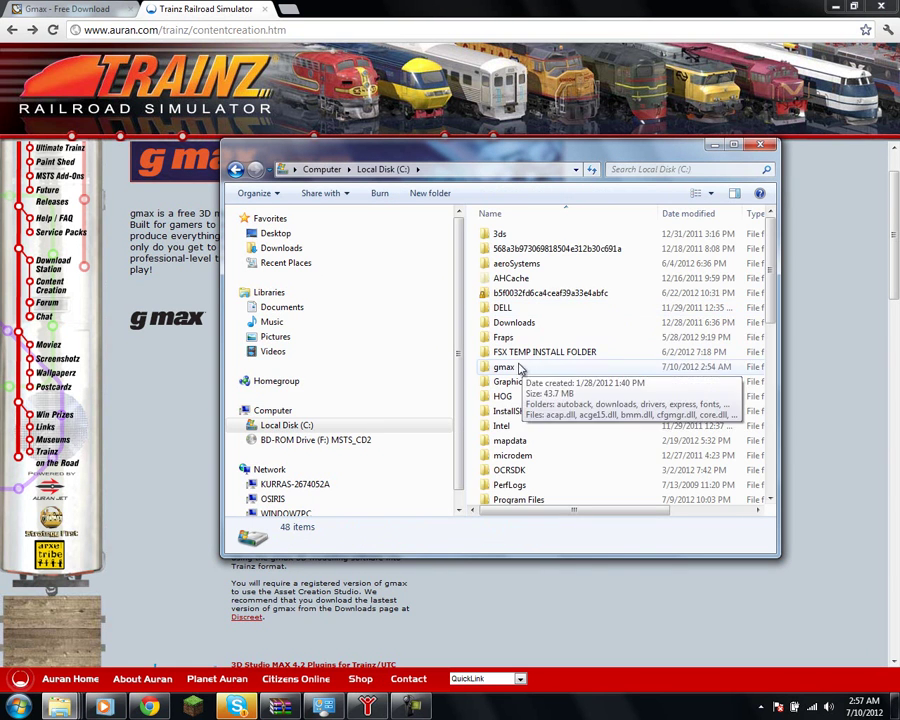
double_click(519, 367)
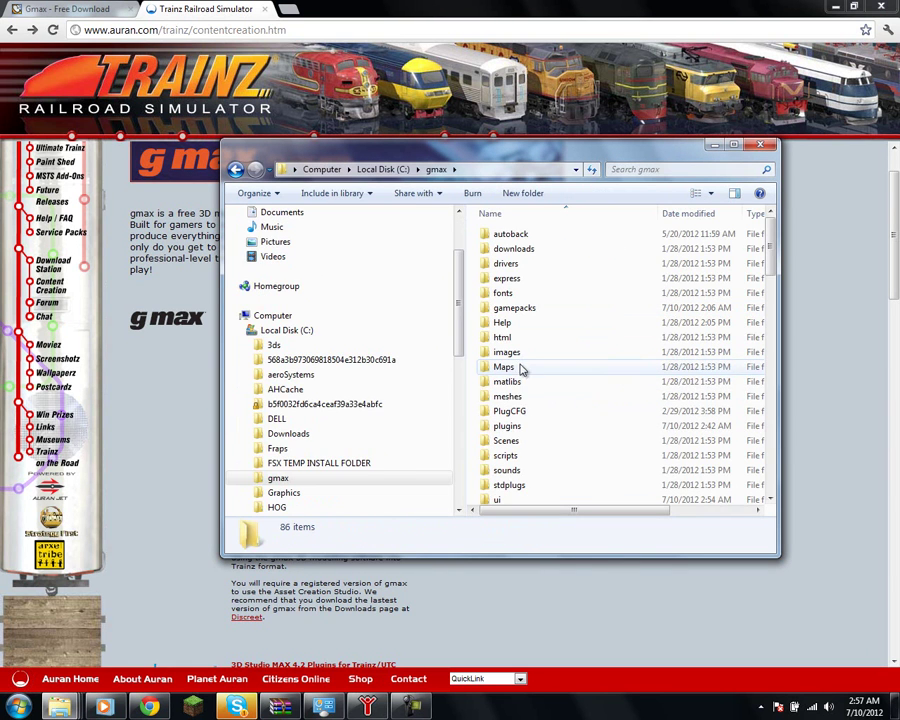
click(527, 311)
double_click(527, 311)
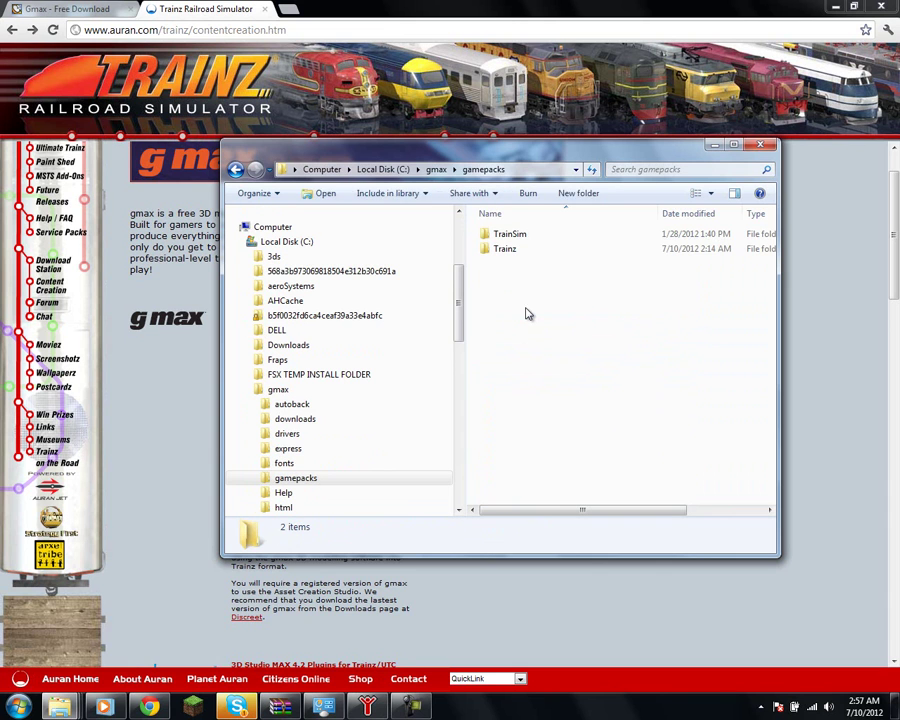
double_click(507, 249)
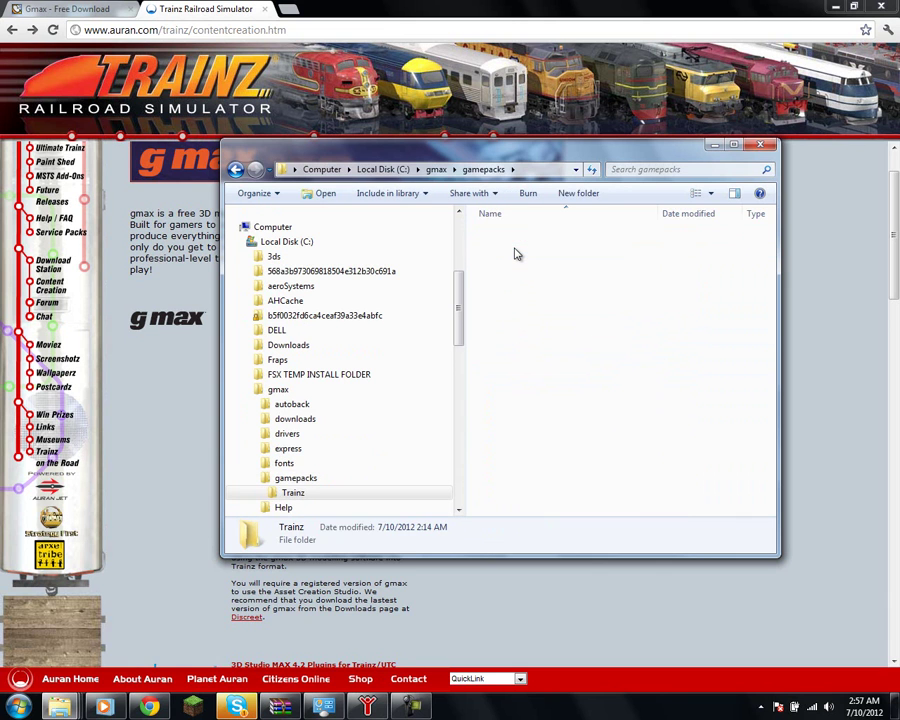
double_click(517, 237)
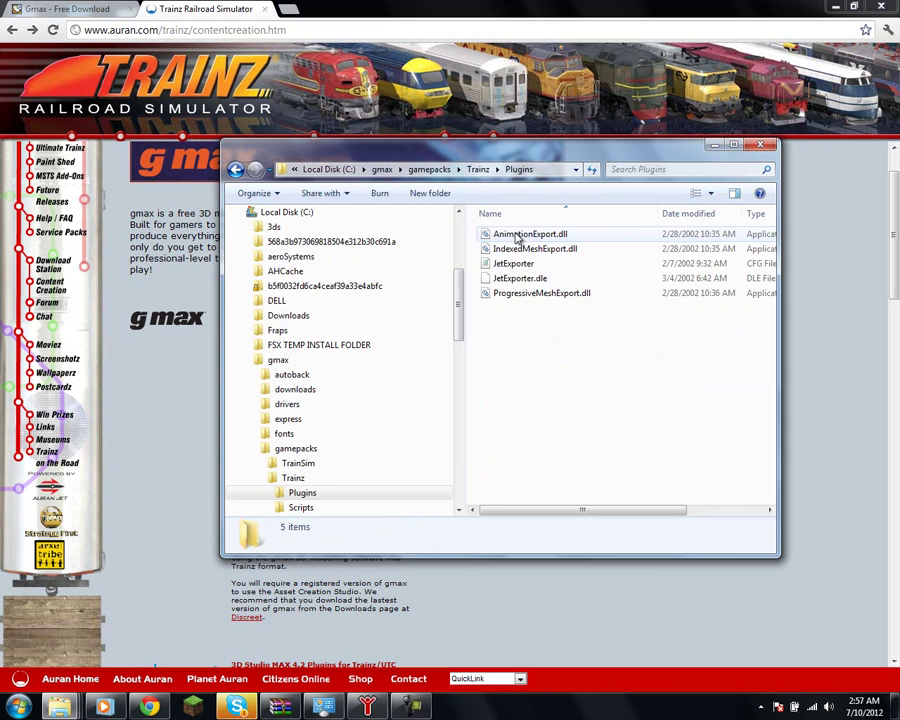
- Copy all the exporter files in the Trainz game pack's Plugins folder
drag(534, 327, 562, 240)
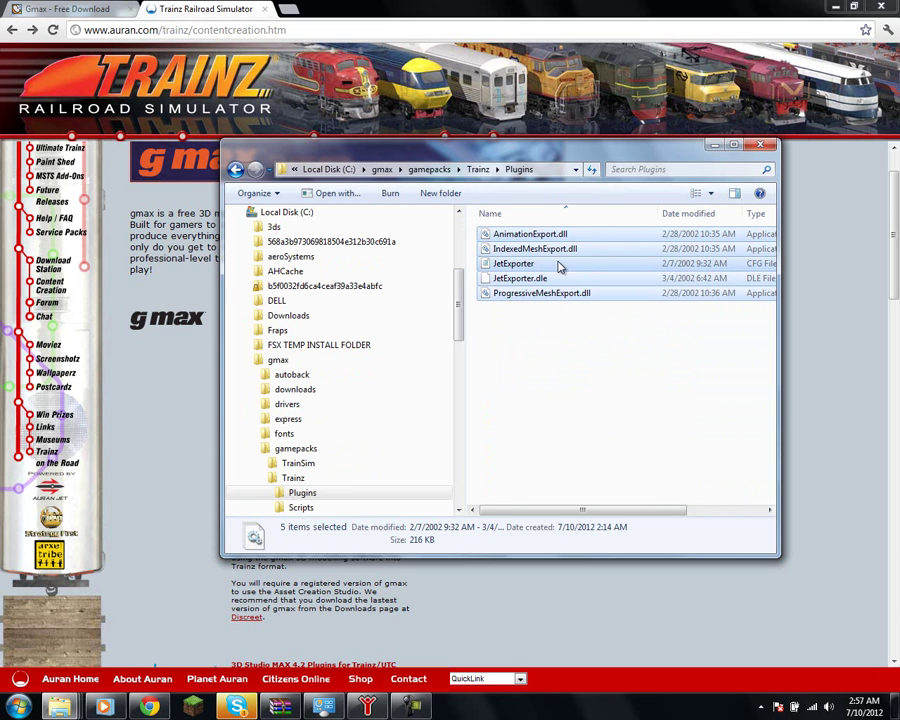
right_click(559, 263)
click(596, 409)
click(597, 412)
- Go back up to the gmax folder and open its main plugins folder
click(479, 170)
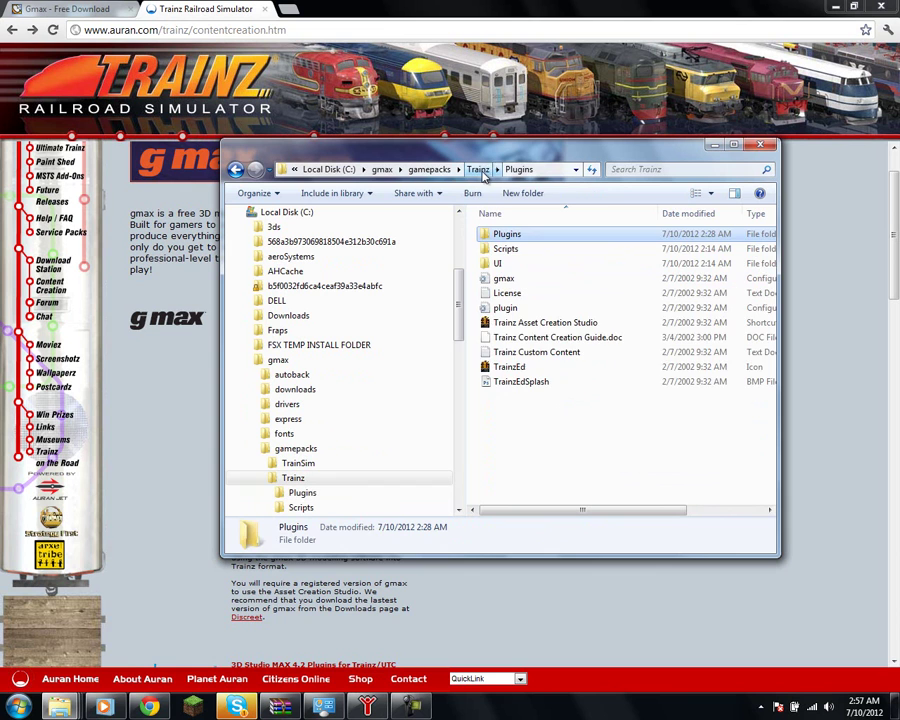
click(433, 171)
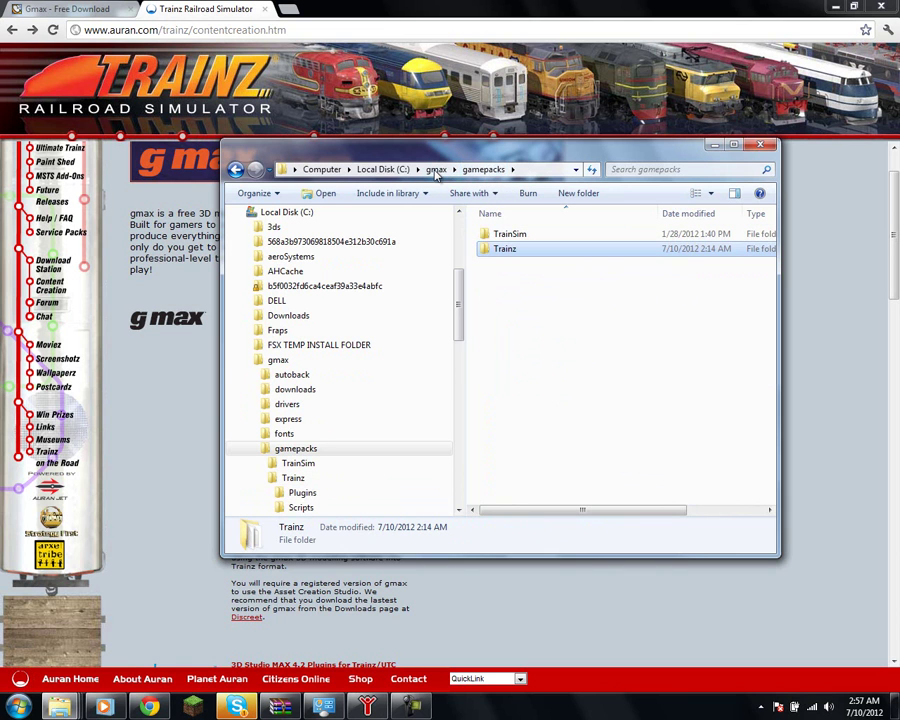
click(435, 169)
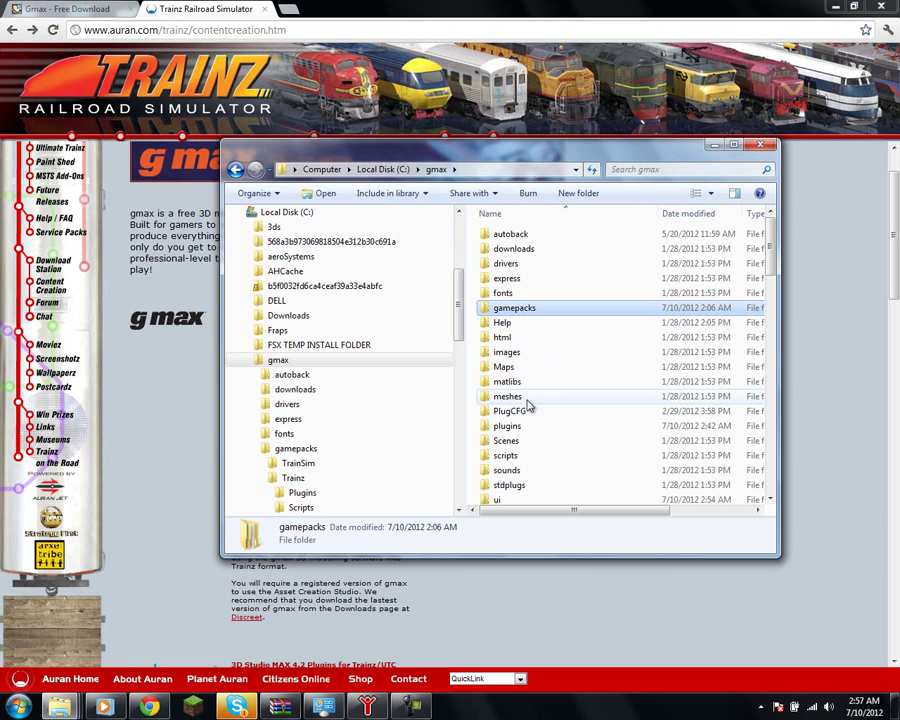
click(513, 428)
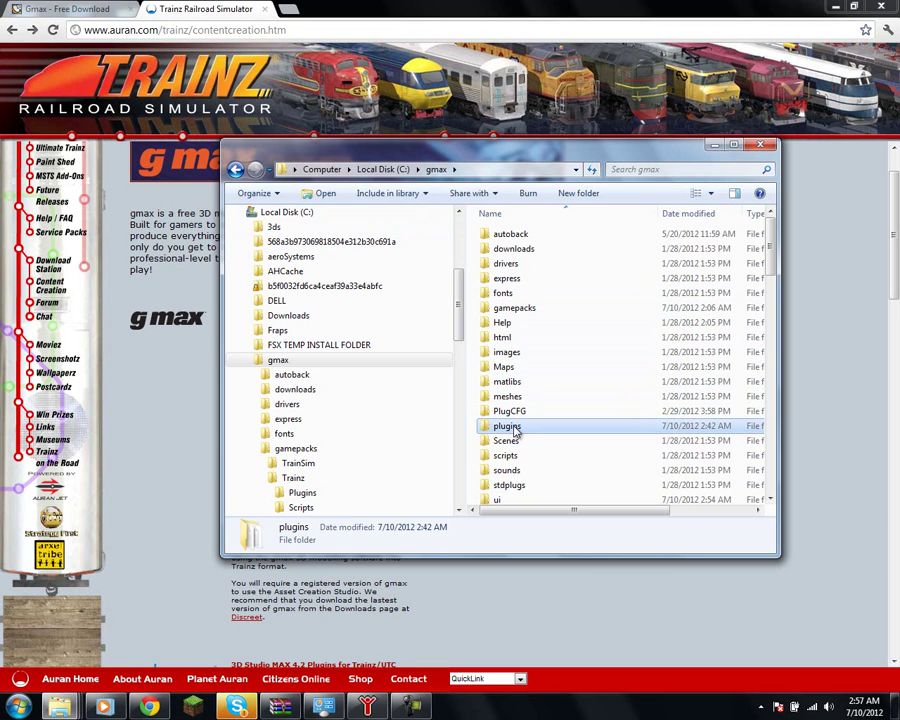
double_click(511, 427)
- Try to paste the copied exporter files into C:\gmax\plugins, replacing the existing files for all conflicts
right_click(546, 446)
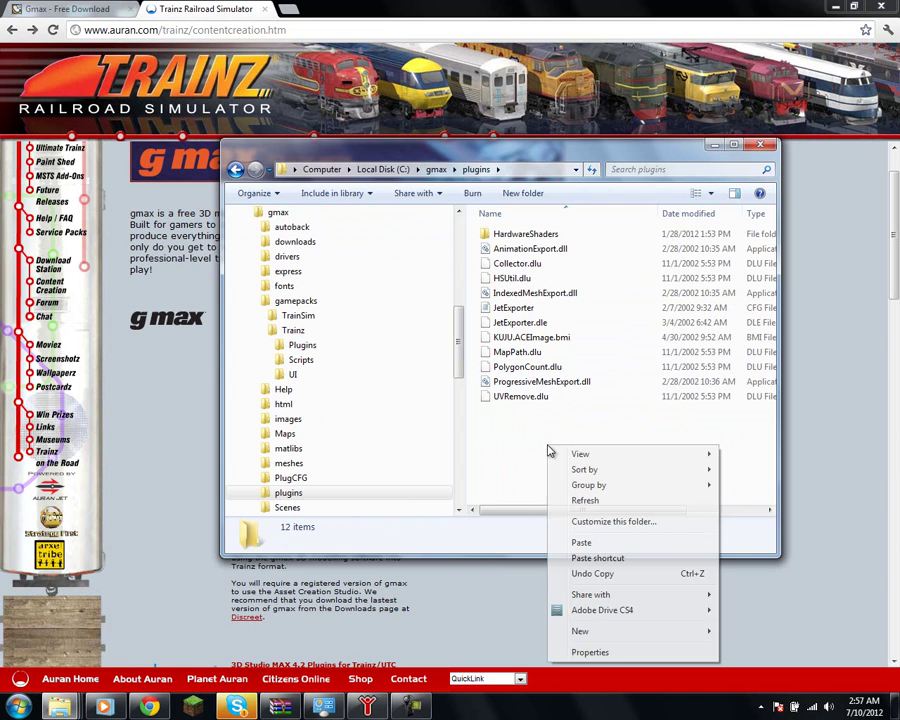
click(589, 545)
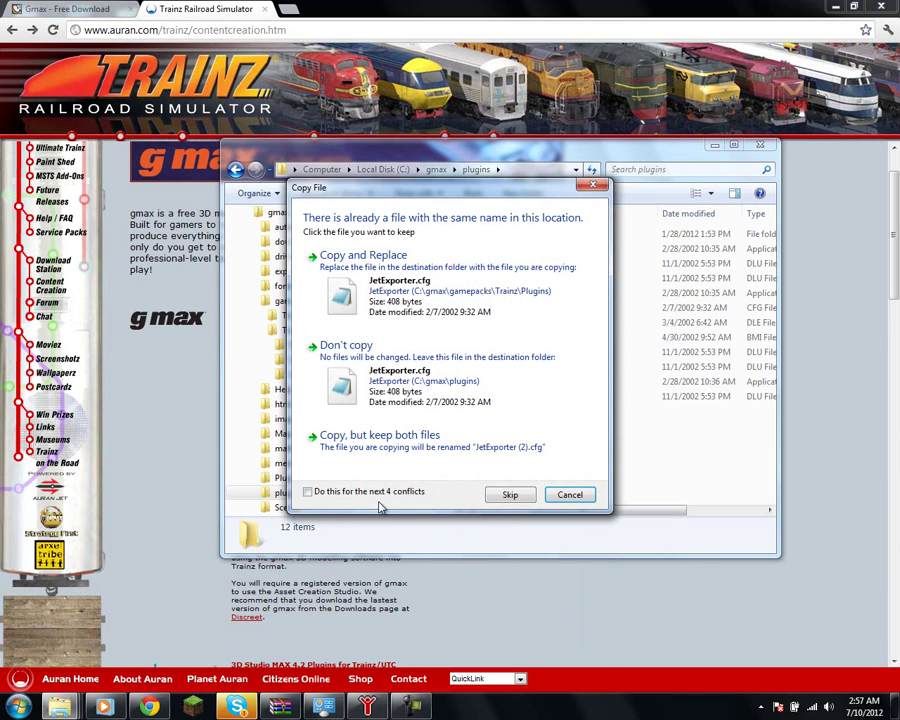
click(376, 492)
click(395, 268)
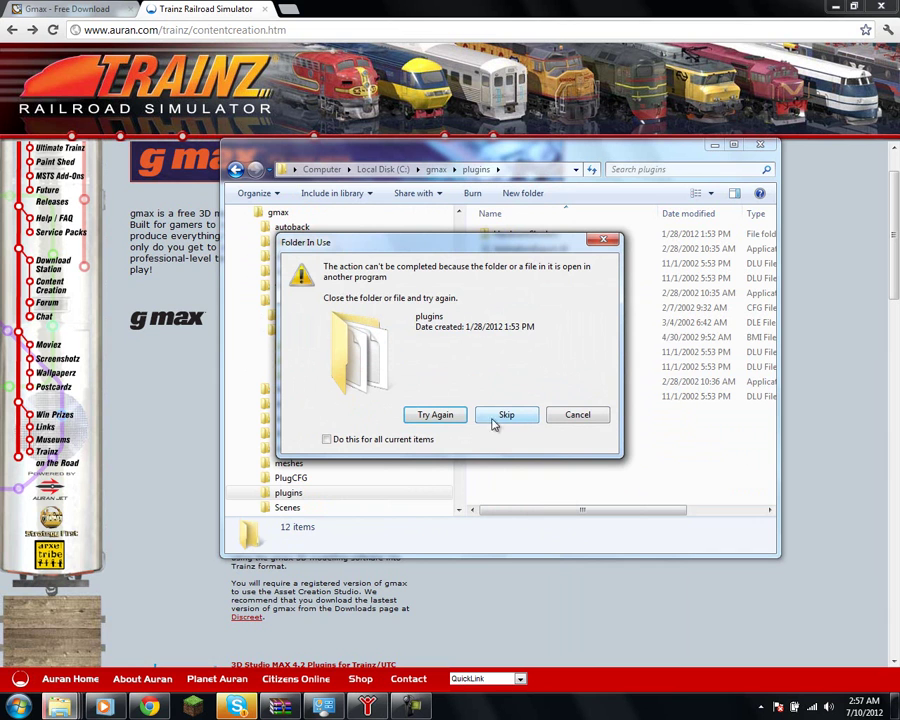
click(582, 419)
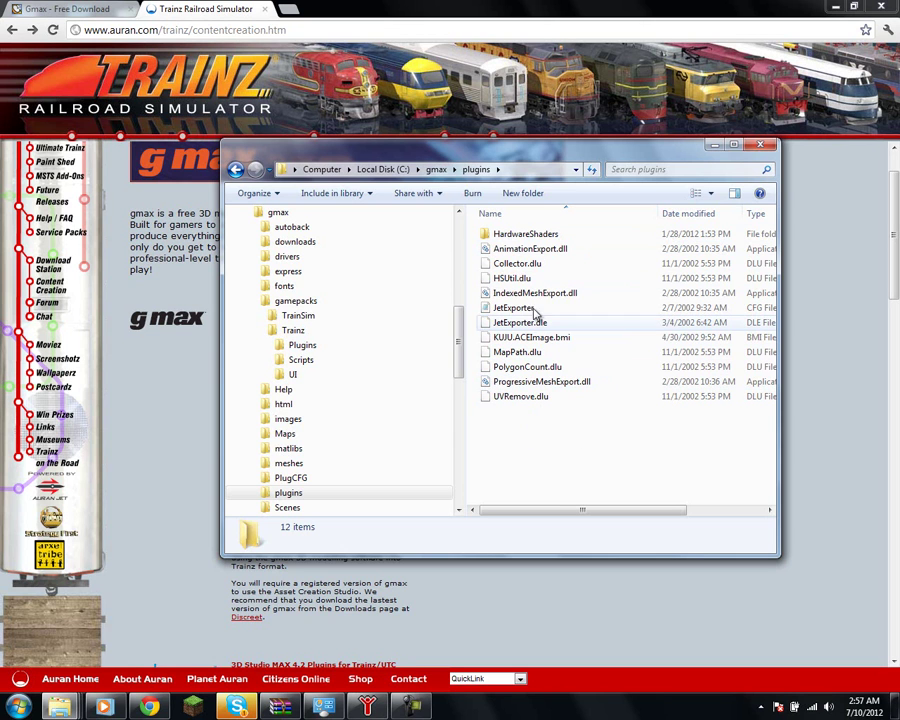
- Close the plugins folder window and return to the Trainz content creation page
click(758, 146)
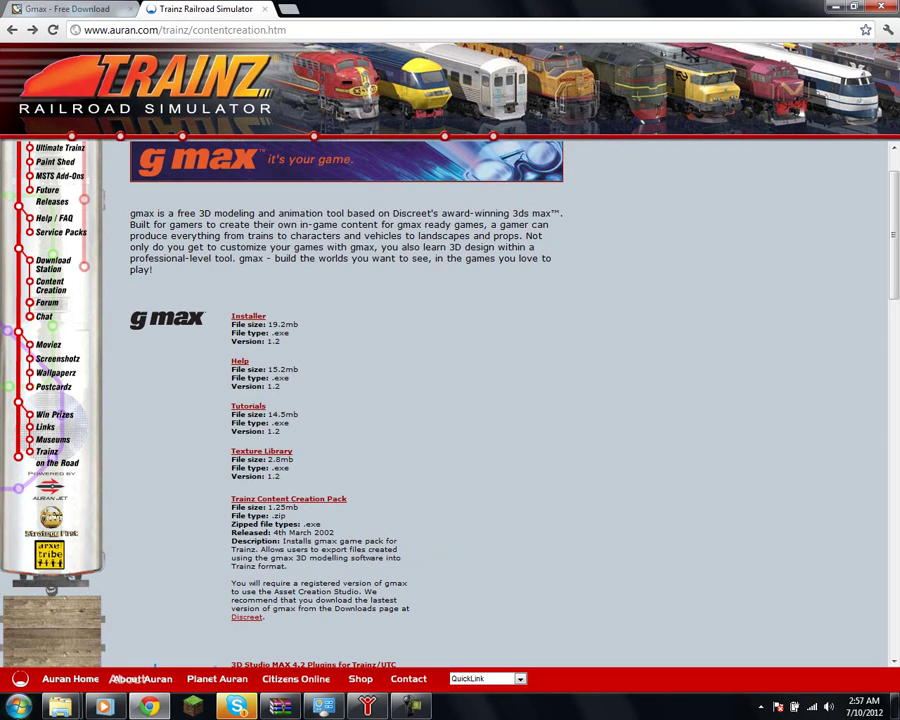
click(20, 706)
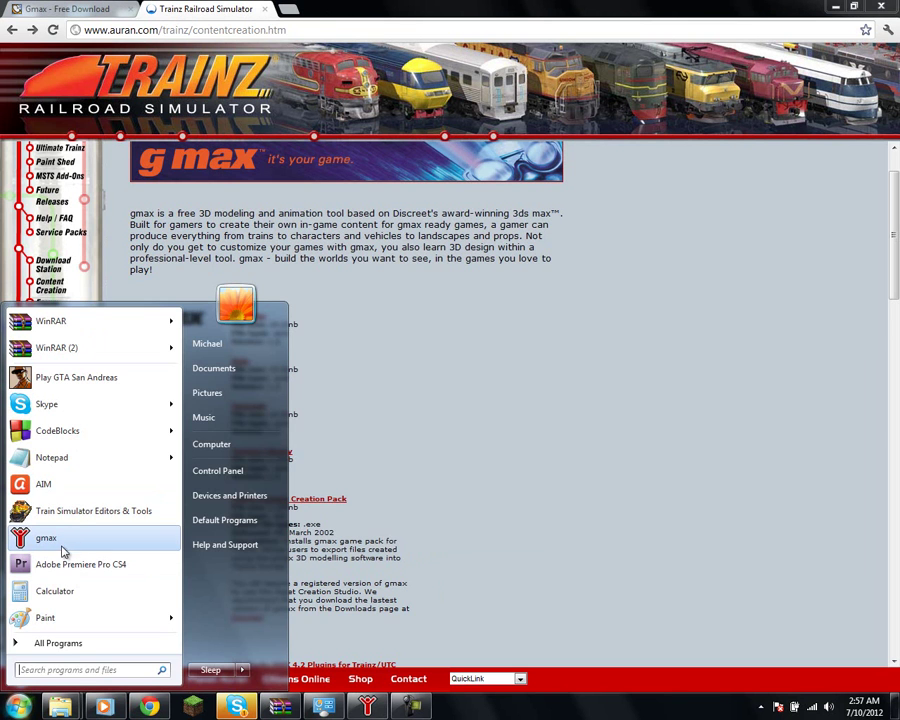
click(449, 461)
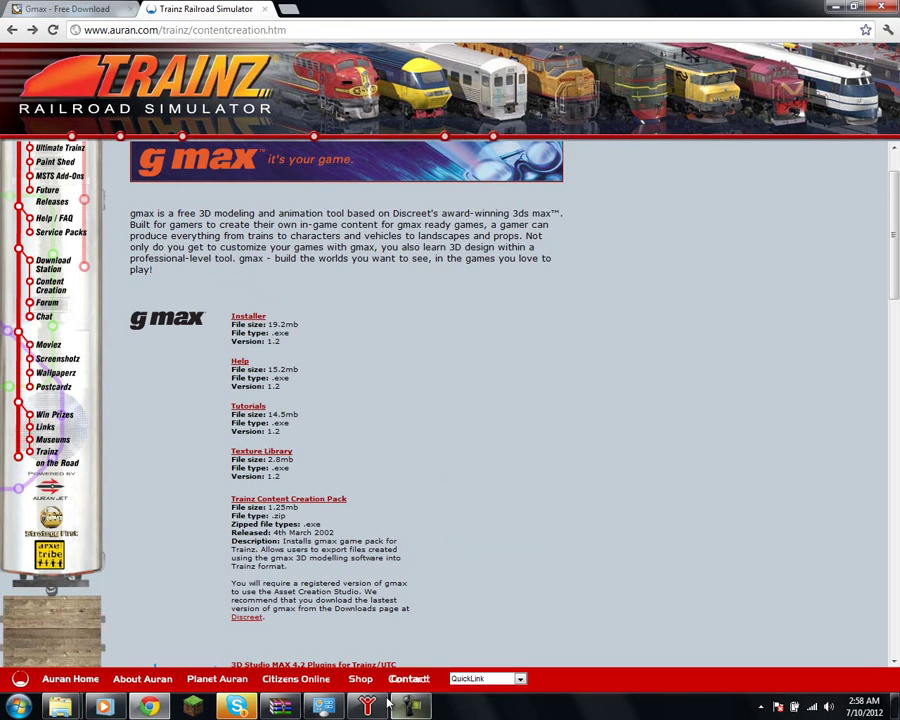